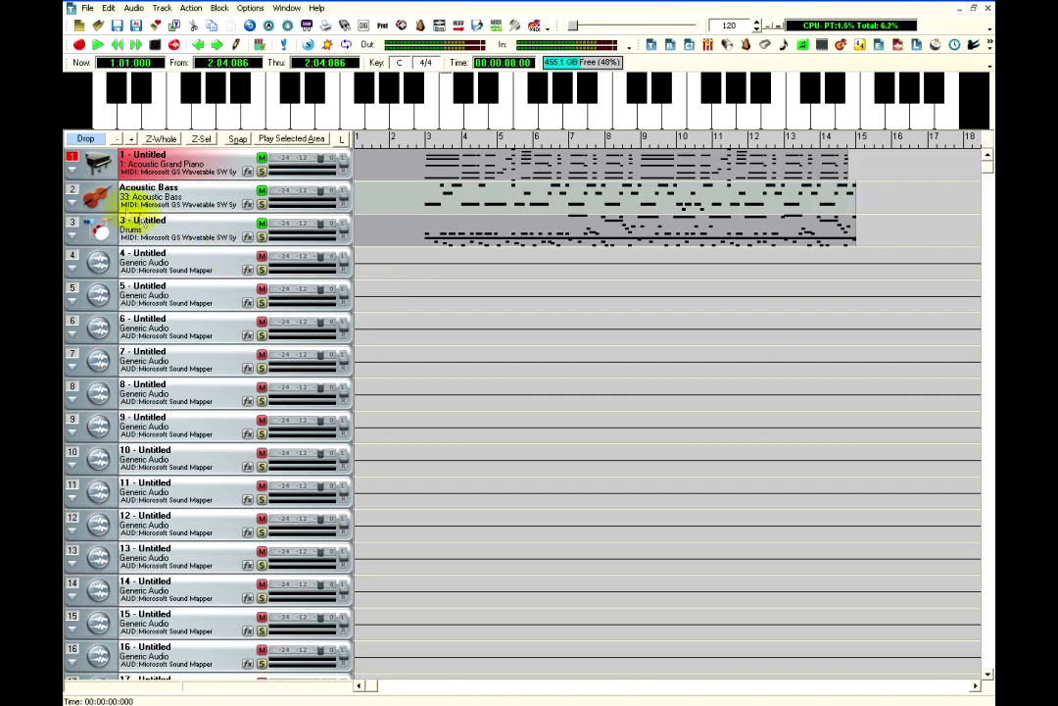
Select the acoustic bass, piano and drums tracks and play them from partway through bar 2.
left_click(74, 193)
left_click(74, 166)
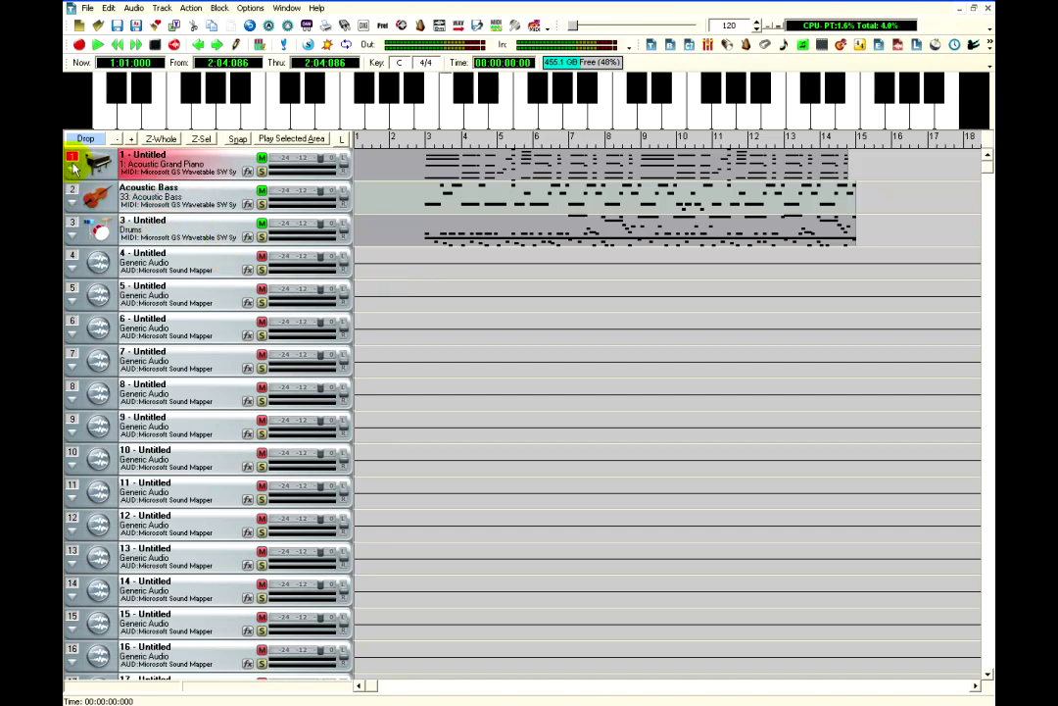
left_click(73, 228)
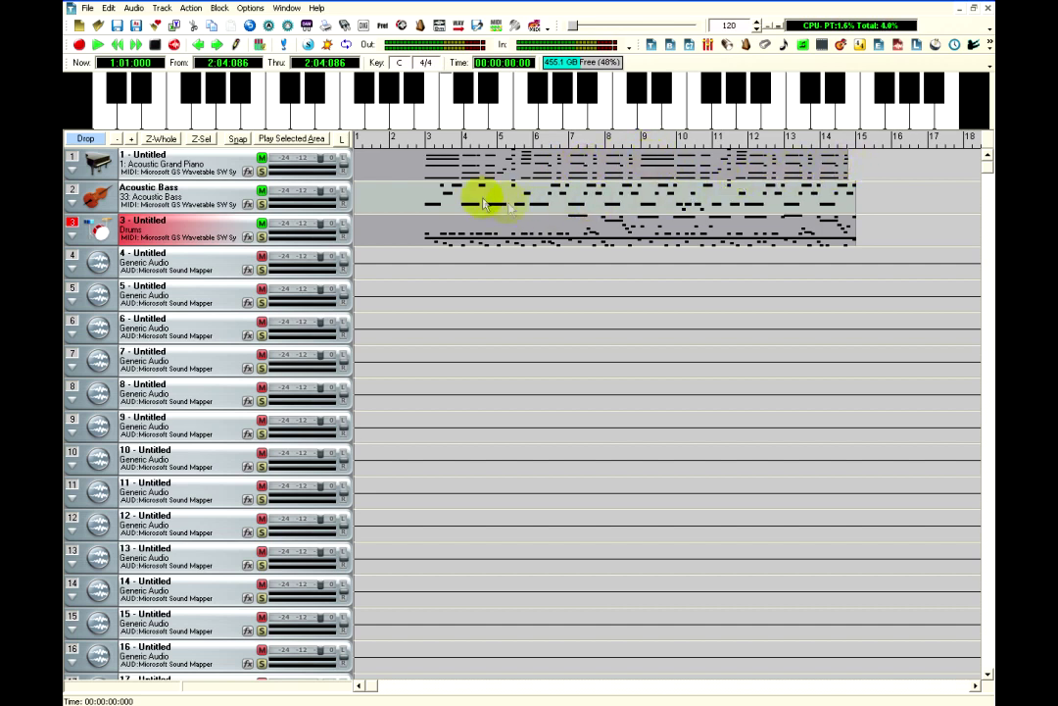
left_click(409, 143)
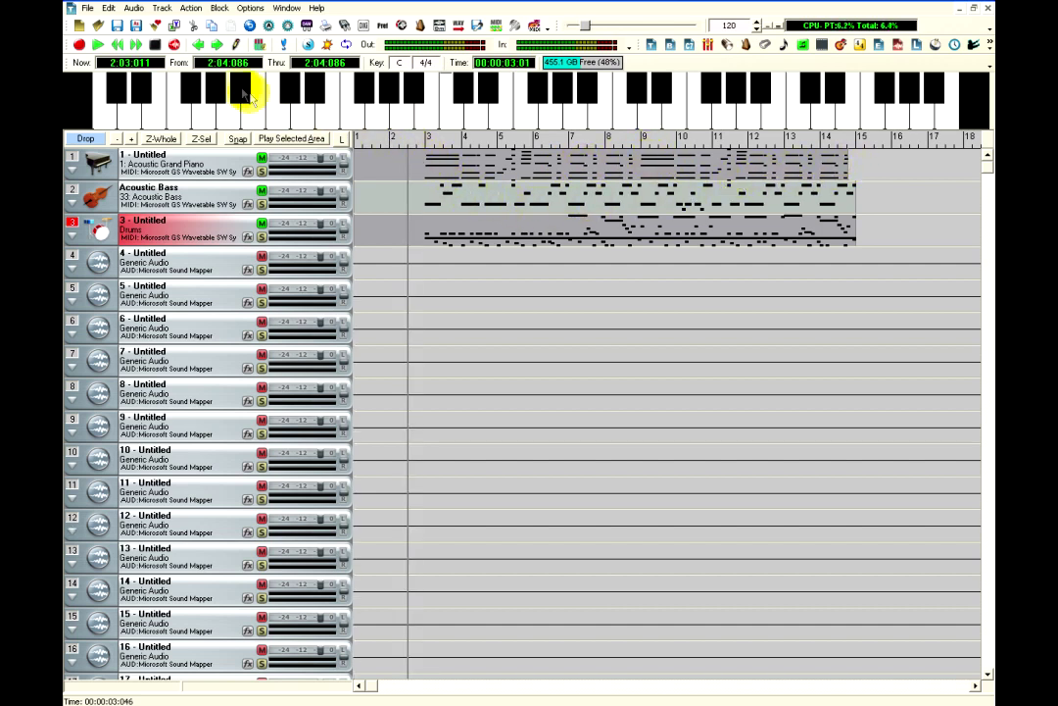
left_click(98, 46)
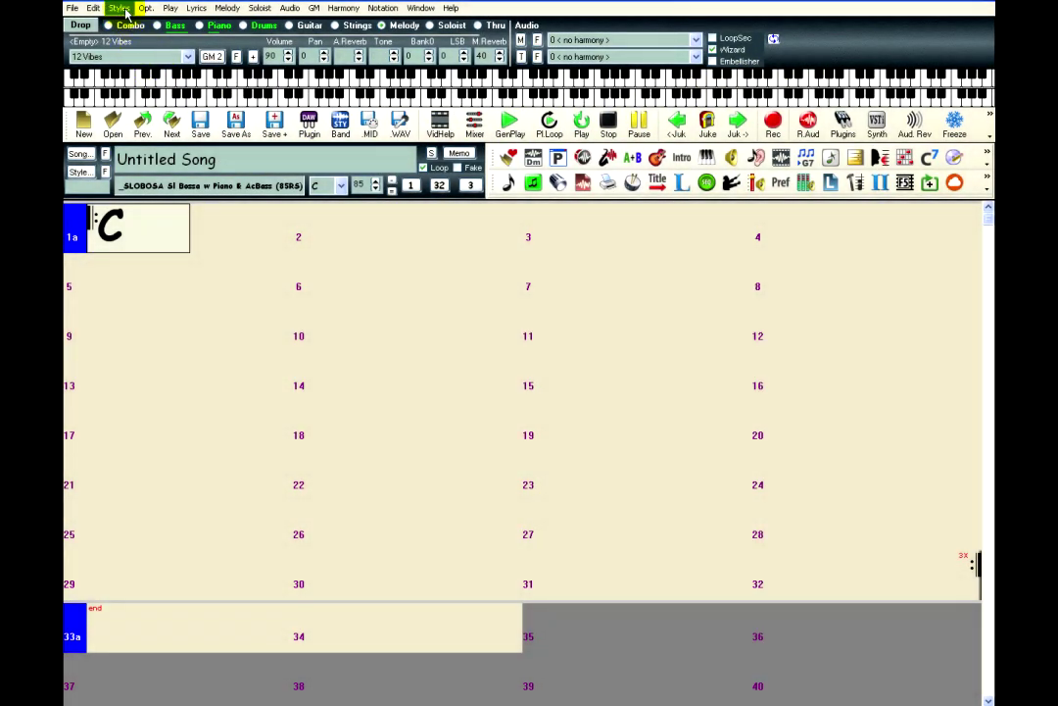
Launch the Style Wizard (Auto-Create Style from MIDI file) and browse for a MIDI file.
left_click(120, 8)
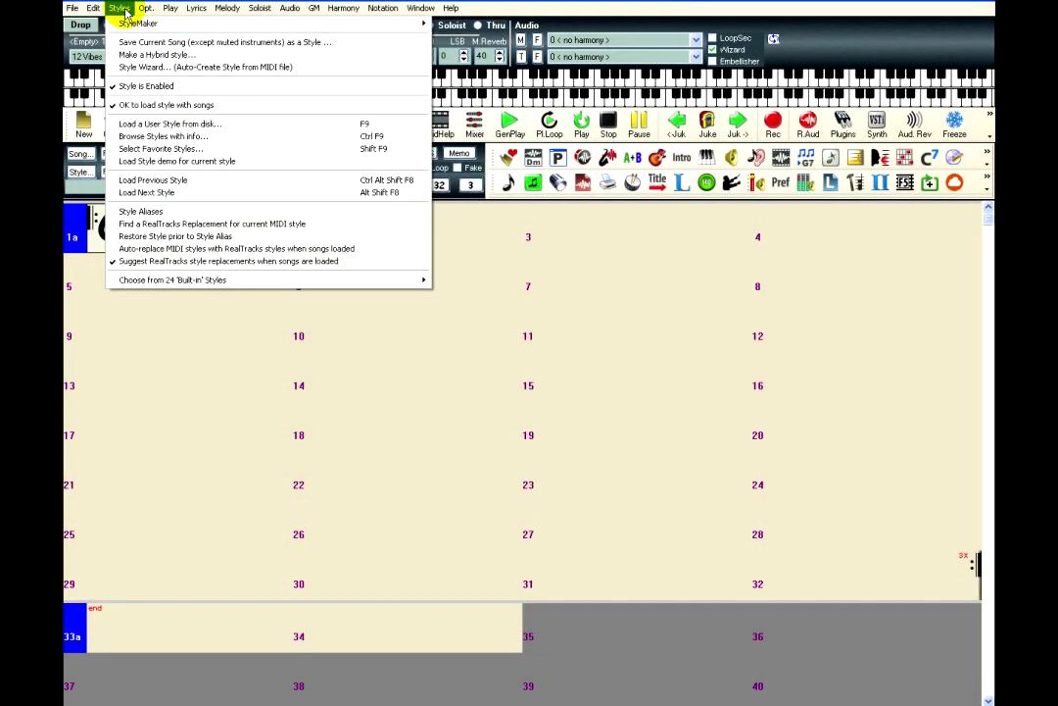
left_click(297, 78)
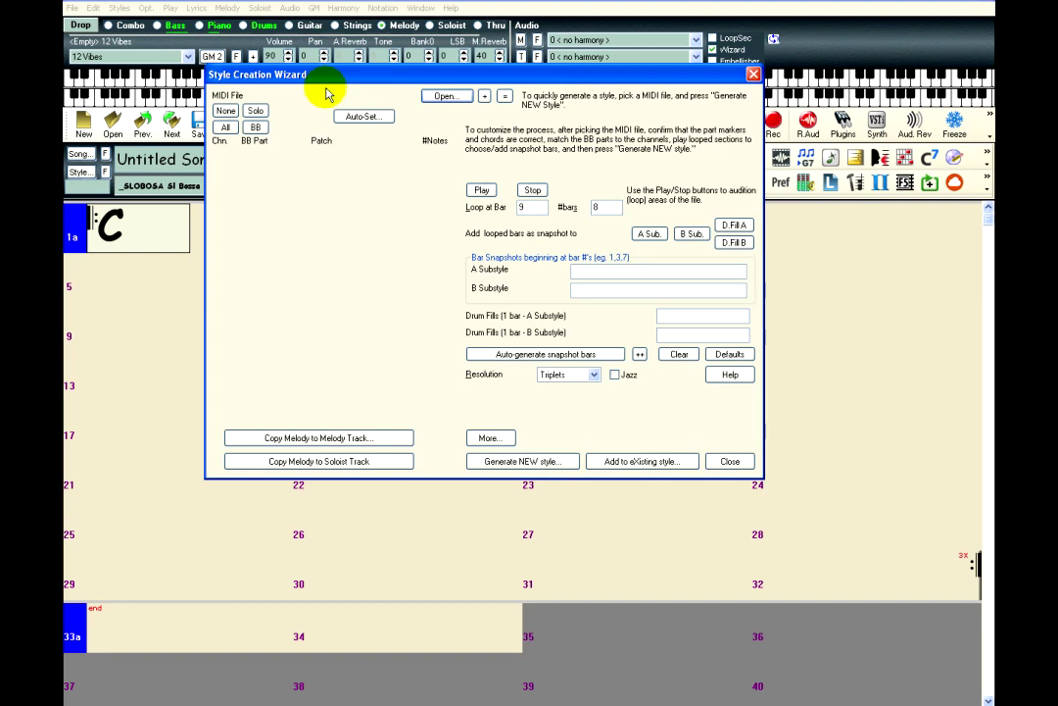
left_click(443, 97)
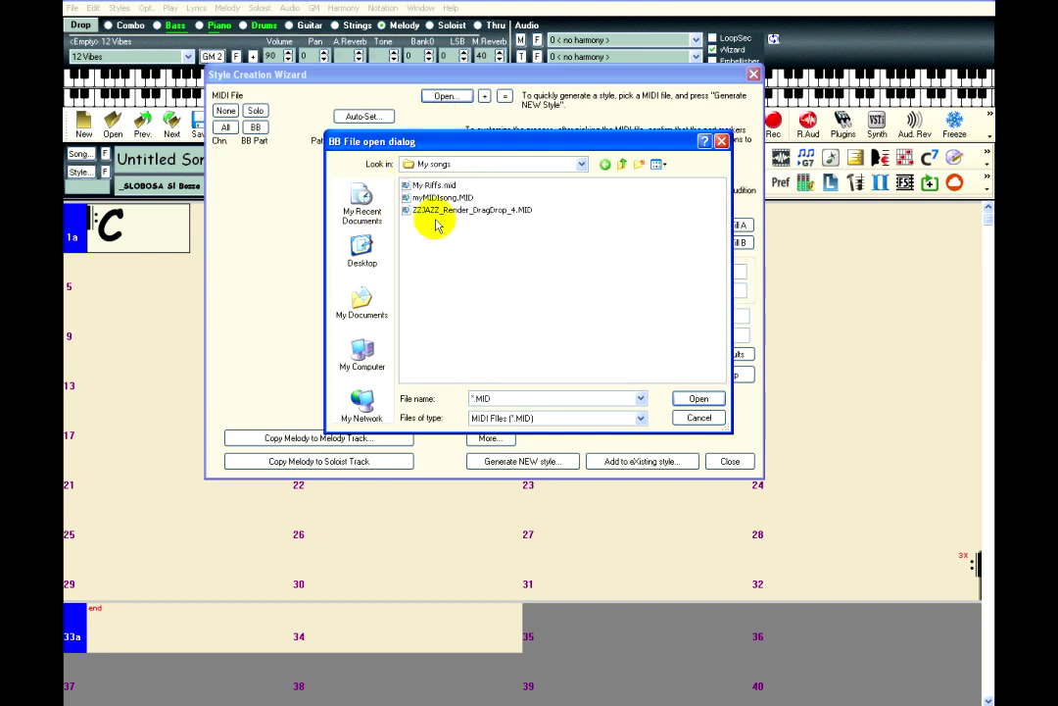
Load My Riffs.mid into the wizard, accepting the guessed key of F and the import message.
left_click(431, 186)
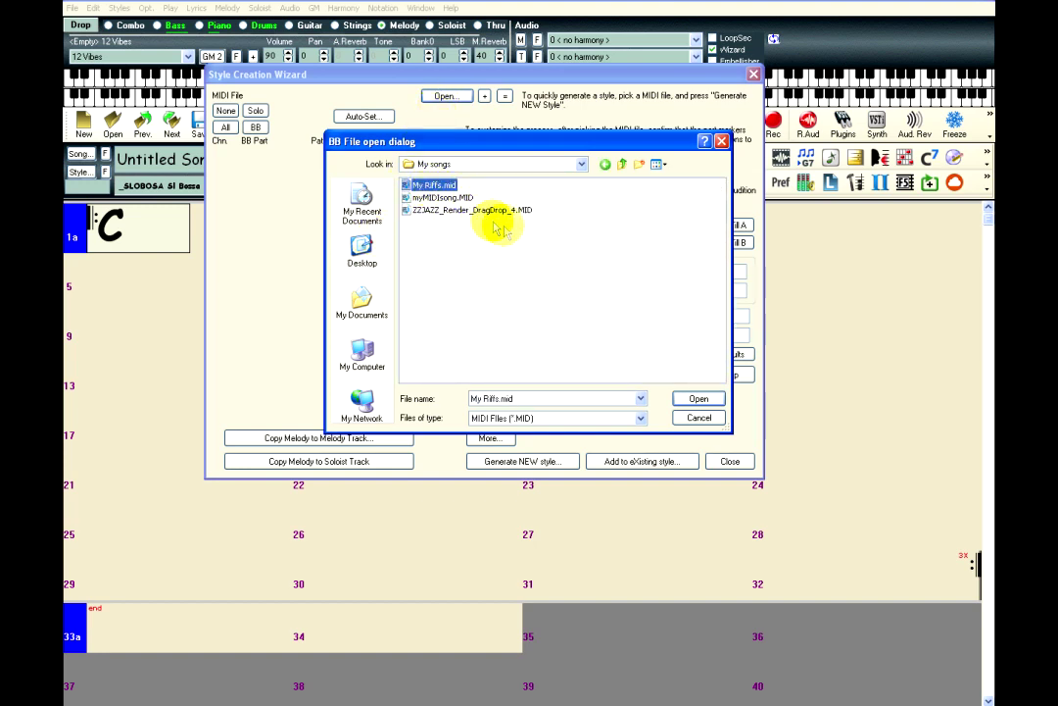
left_click(697, 399)
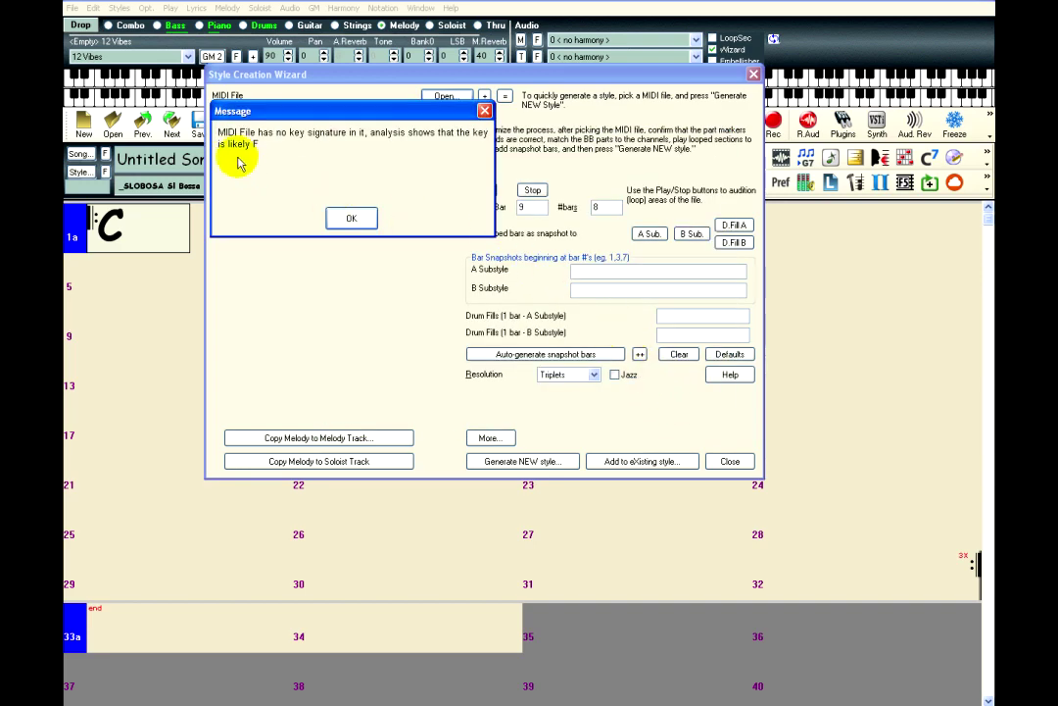
left_click(369, 222)
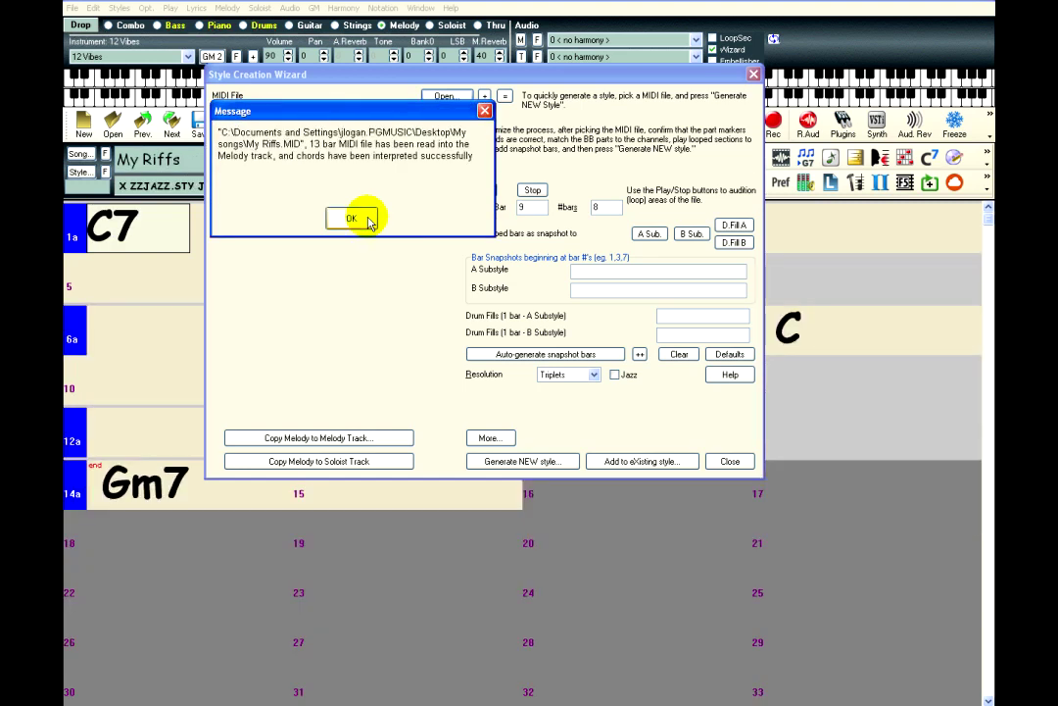
left_click(369, 223)
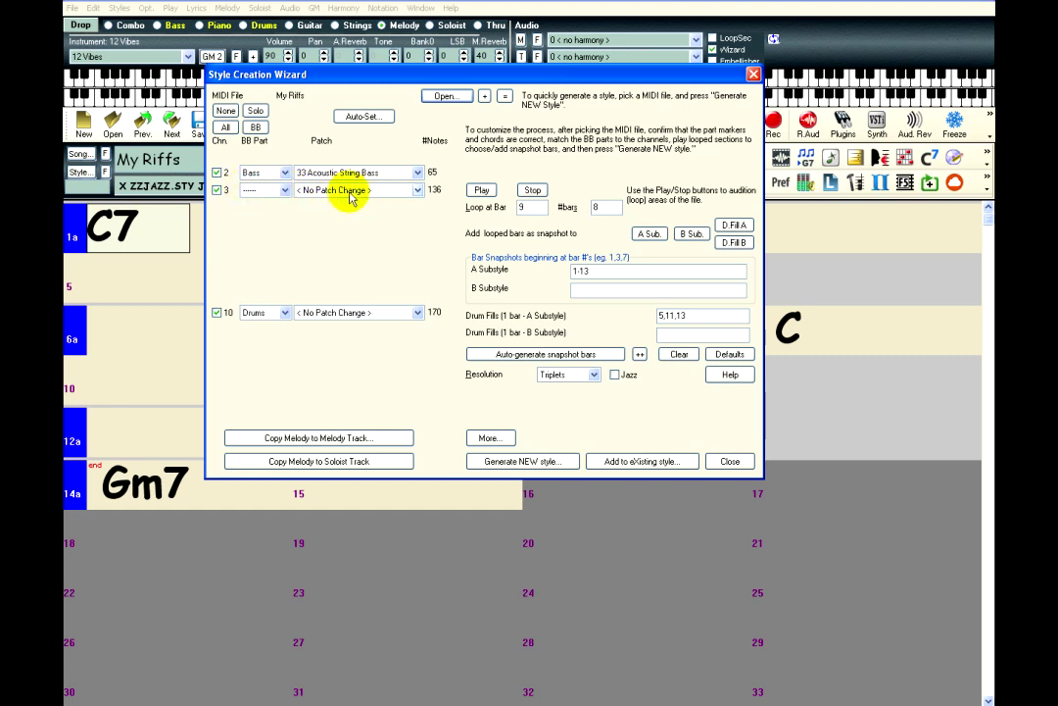
Make channel 3 the Piano part with the 1 Acoustic Piano patch.
left_click(283, 189)
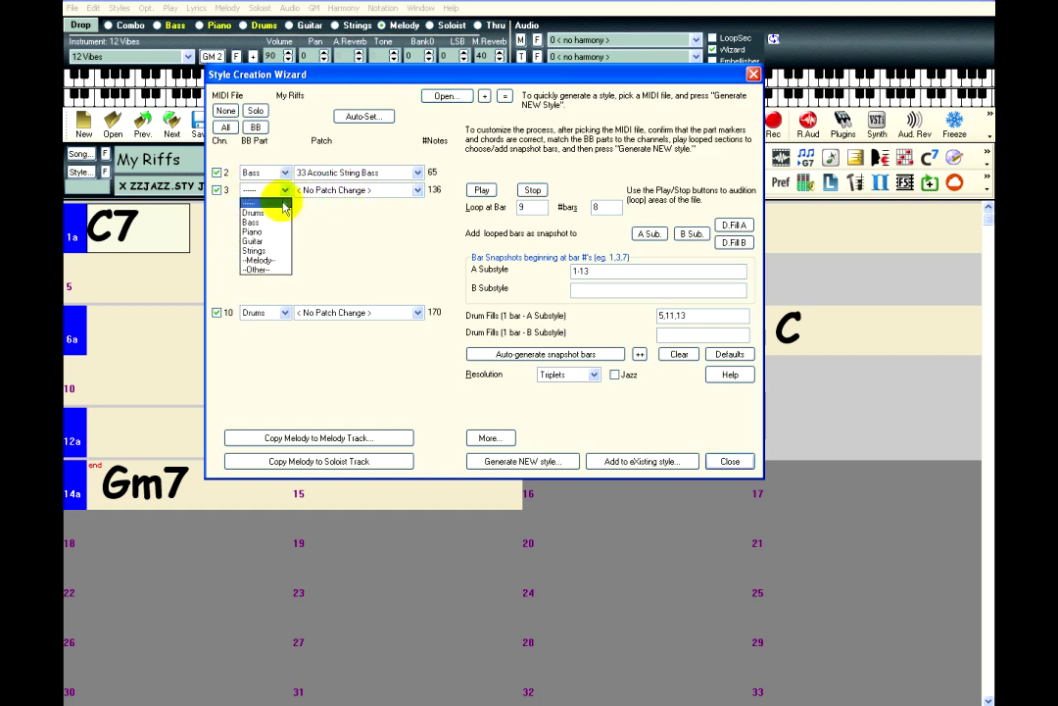
left_click(275, 236)
left_click(405, 188)
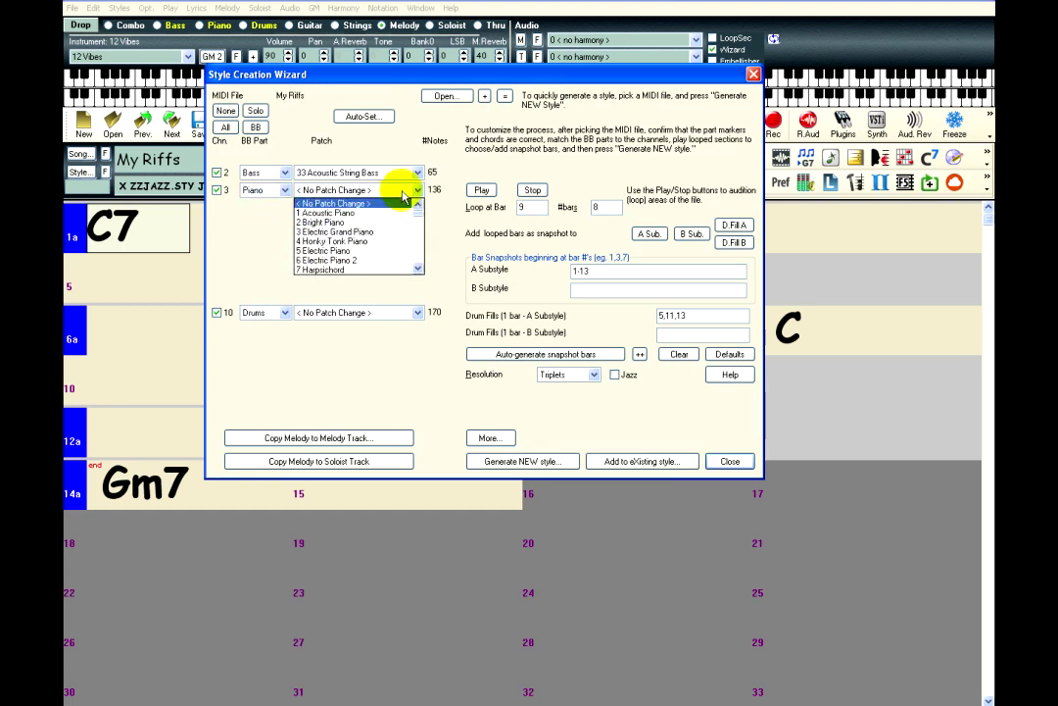
left_click(401, 214)
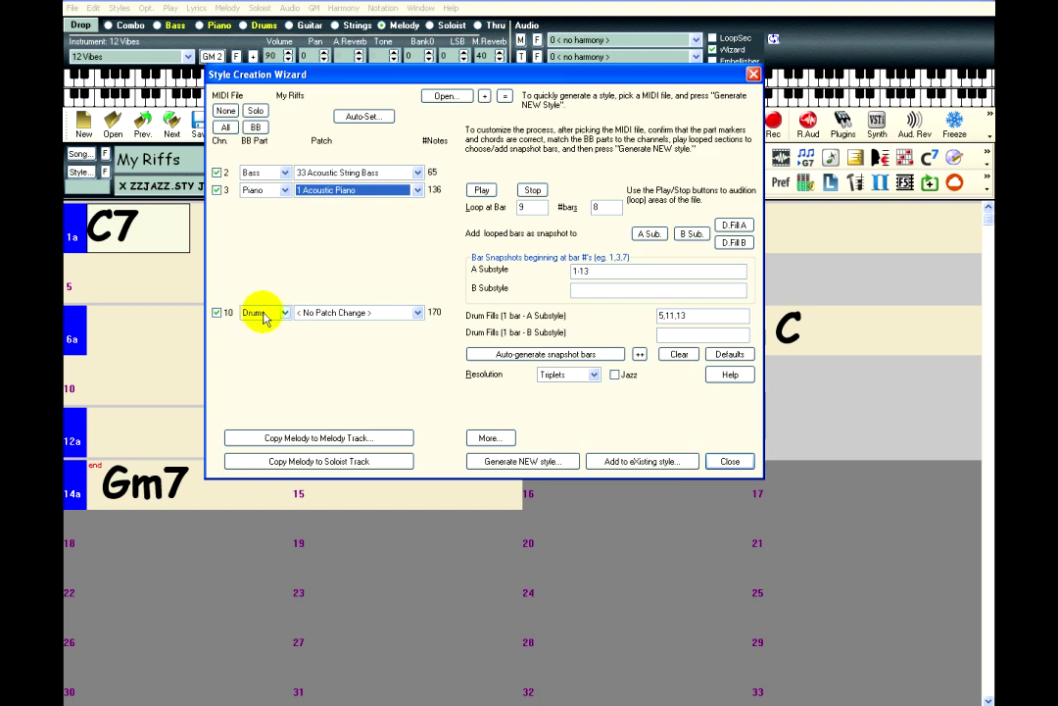
Give the drums channel the 41 Brushes Kit patch.
left_click(417, 313)
left_click_drag(418, 326, 421, 355)
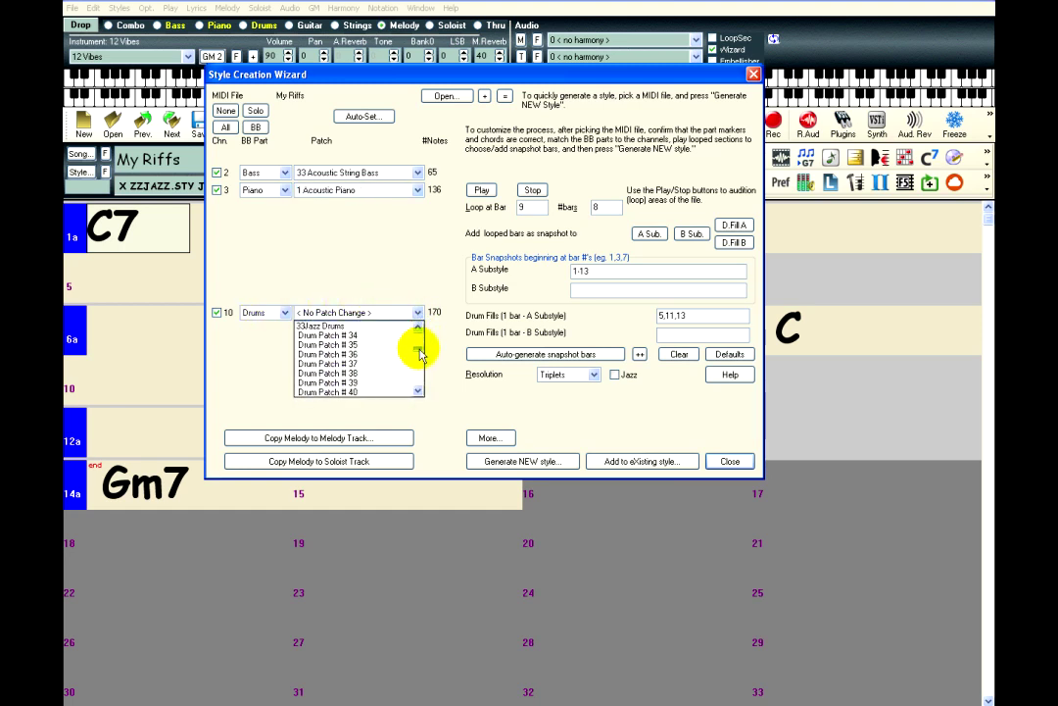
scroll(355, 350, "down", 1)
left_click(360, 374)
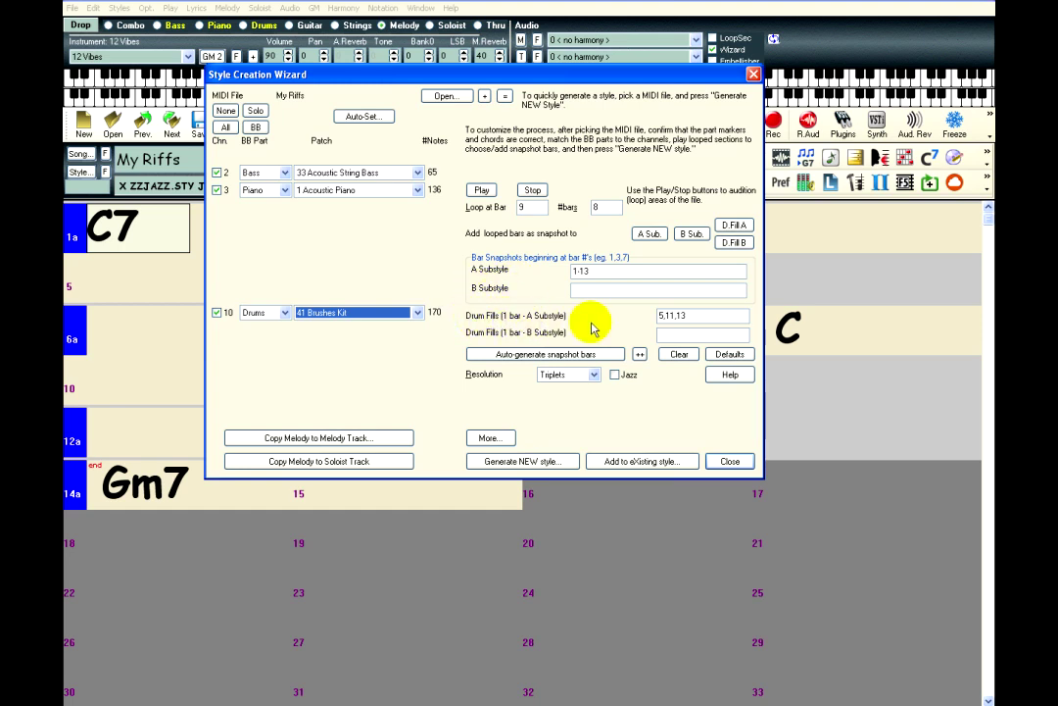
Set the A substyle to bars 1,2,3,4 and its drum fills to 5,6.
left_click(581, 271)
double_click(581, 271)
type("1")
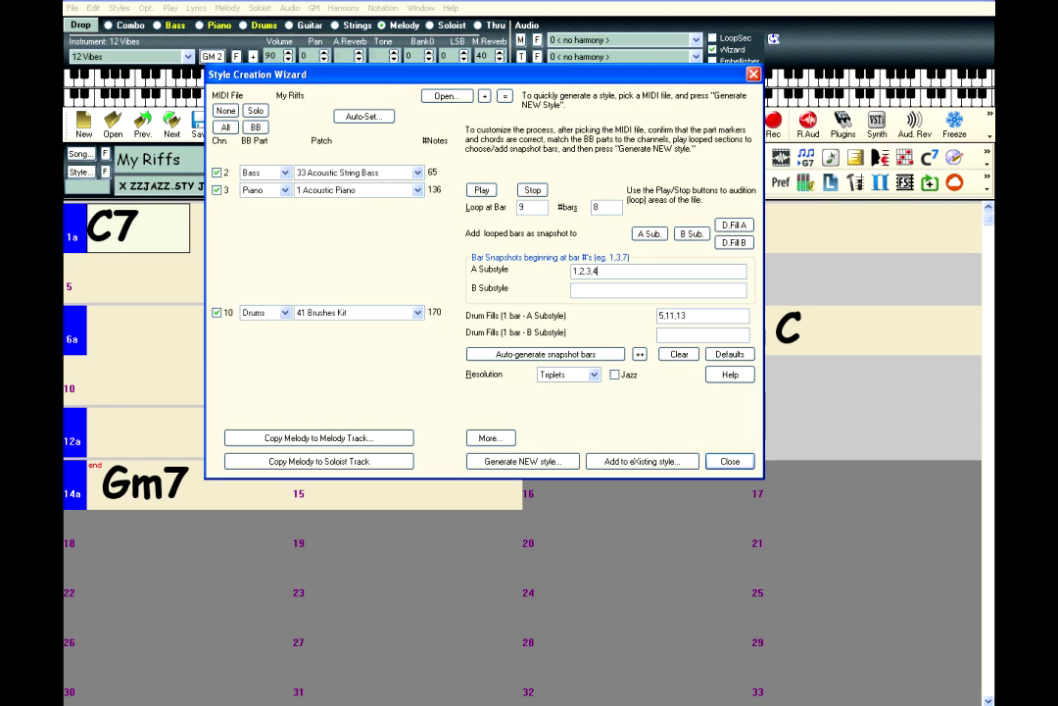
double_click(725, 314)
type("5,6")
Set the B substyle to bars 7,8,9,10 and its drum fills to 11,12.
left_click(581, 291)
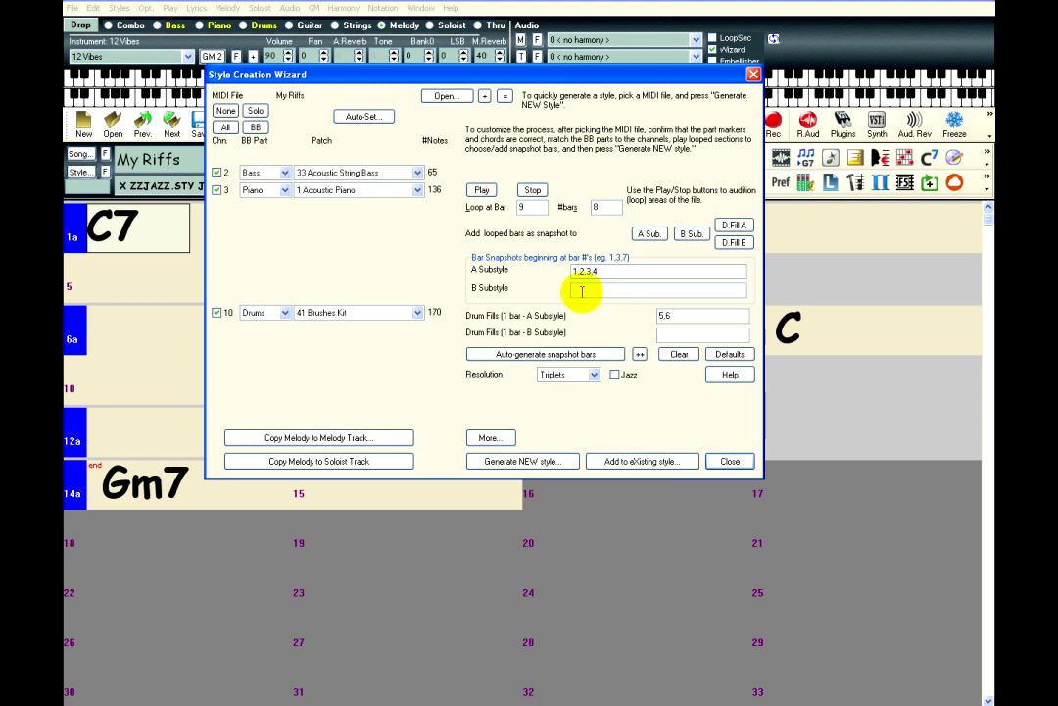
type("7,8,9,10")
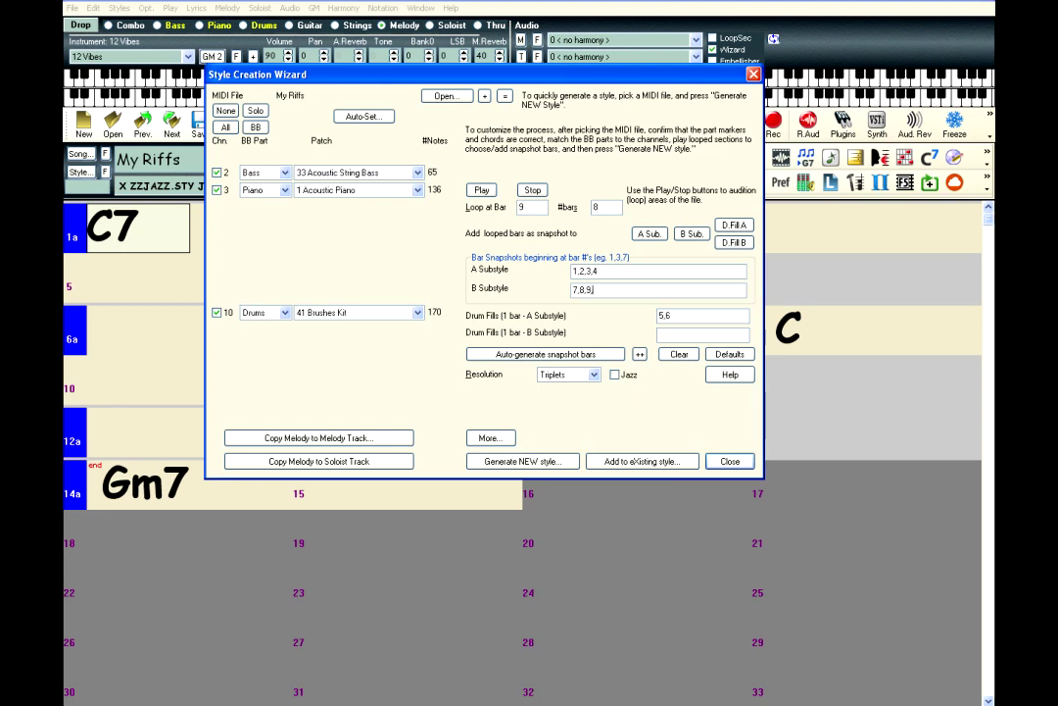
left_click(663, 331)
type("11,12")
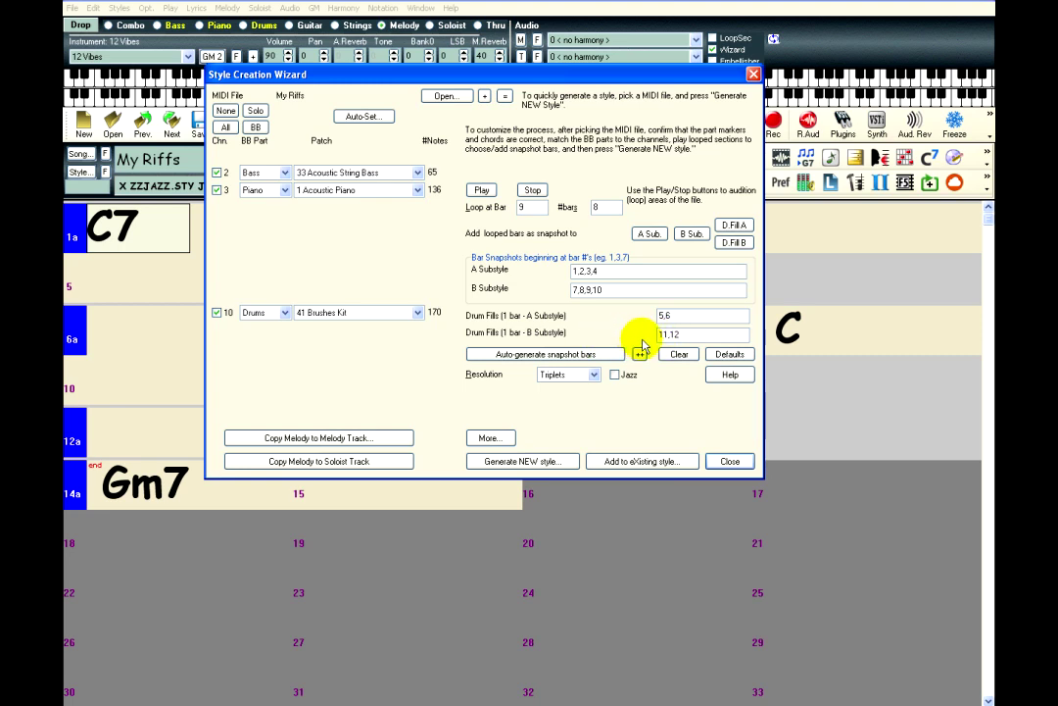
Generate the new style from the wizard and save it as MyStyle.STY.
left_click(571, 463)
left_click(355, 218)
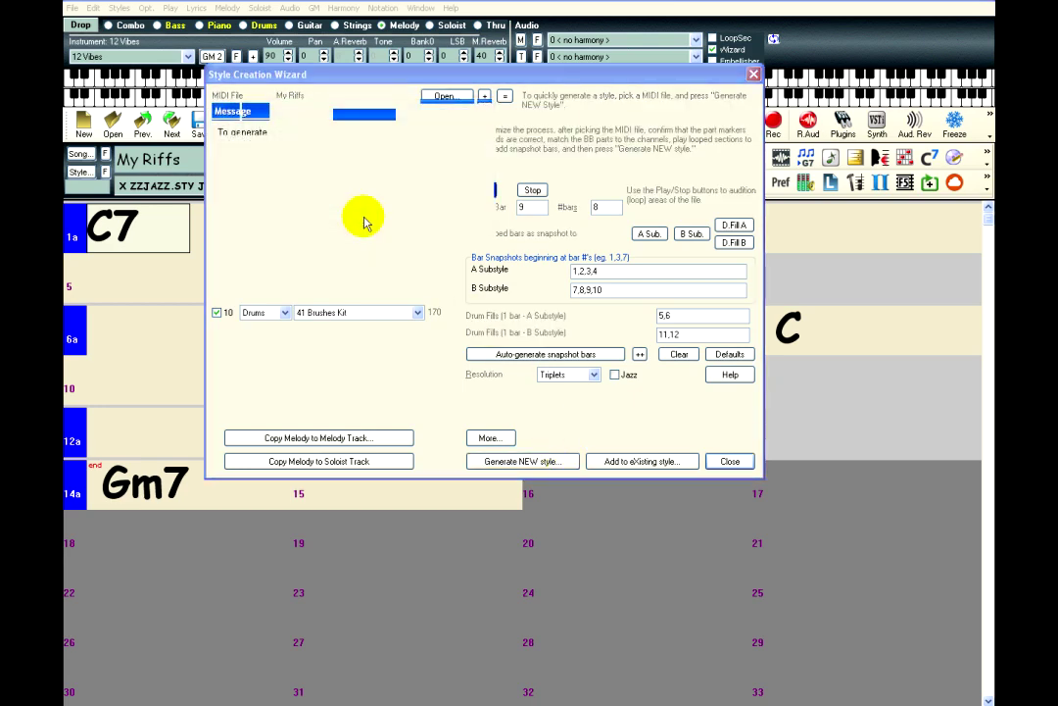
type("m")
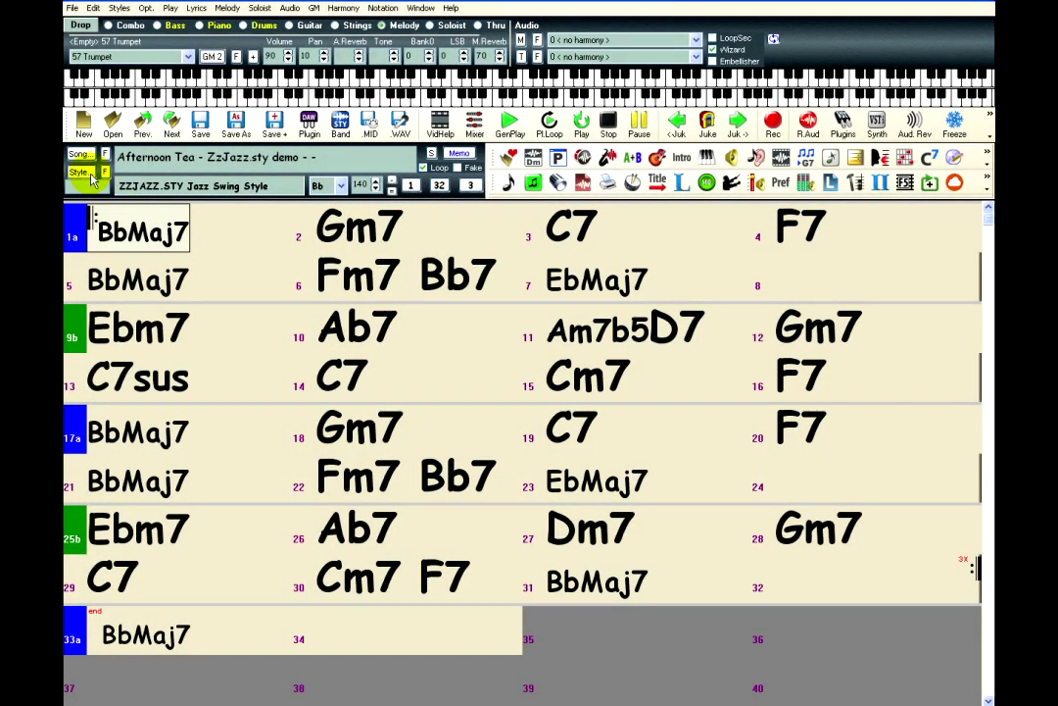
Apply MYSTYLE from Other Styles Found to Afternoon Tea and play it with GenPlay.
left_click(90, 176)
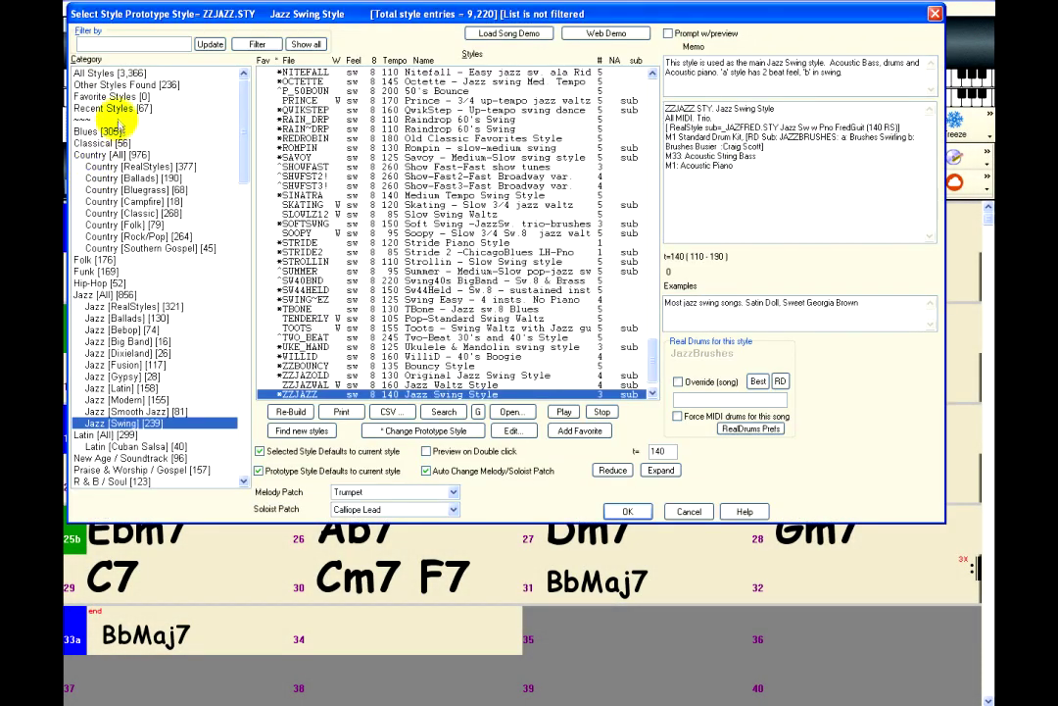
left_click(112, 85)
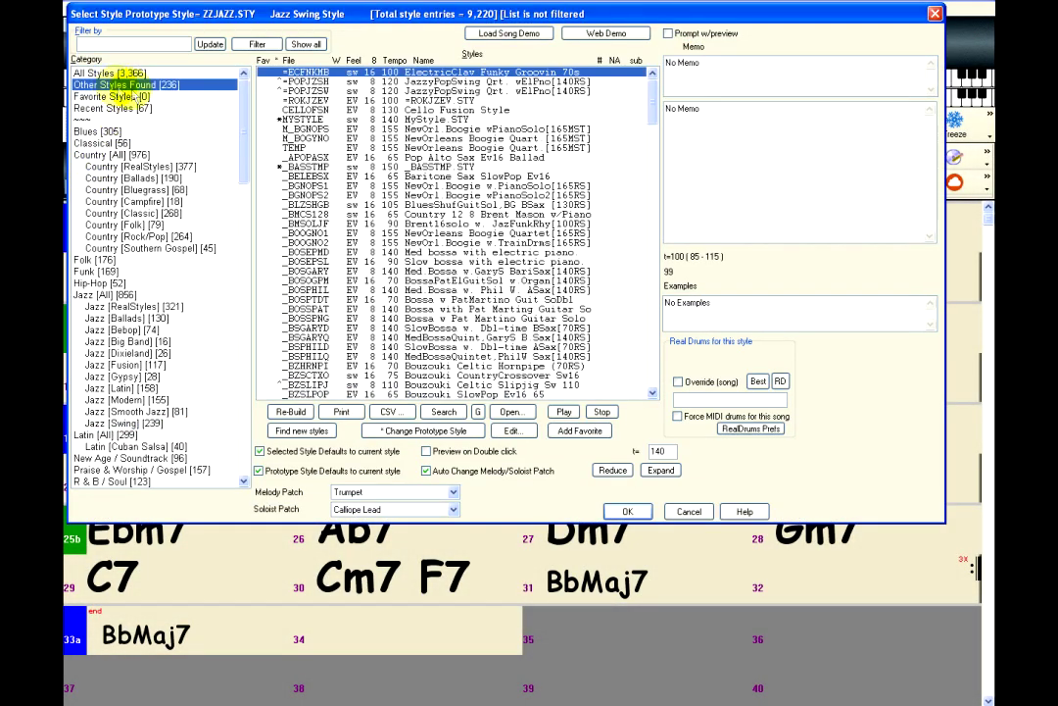
left_click(281, 119)
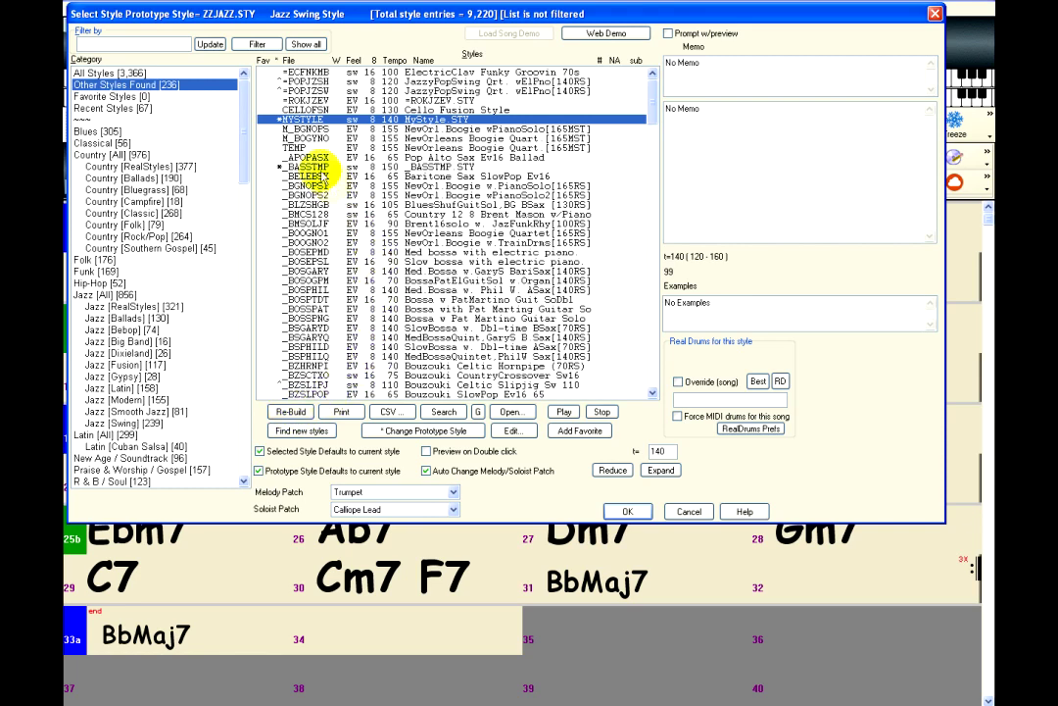
left_click(637, 509)
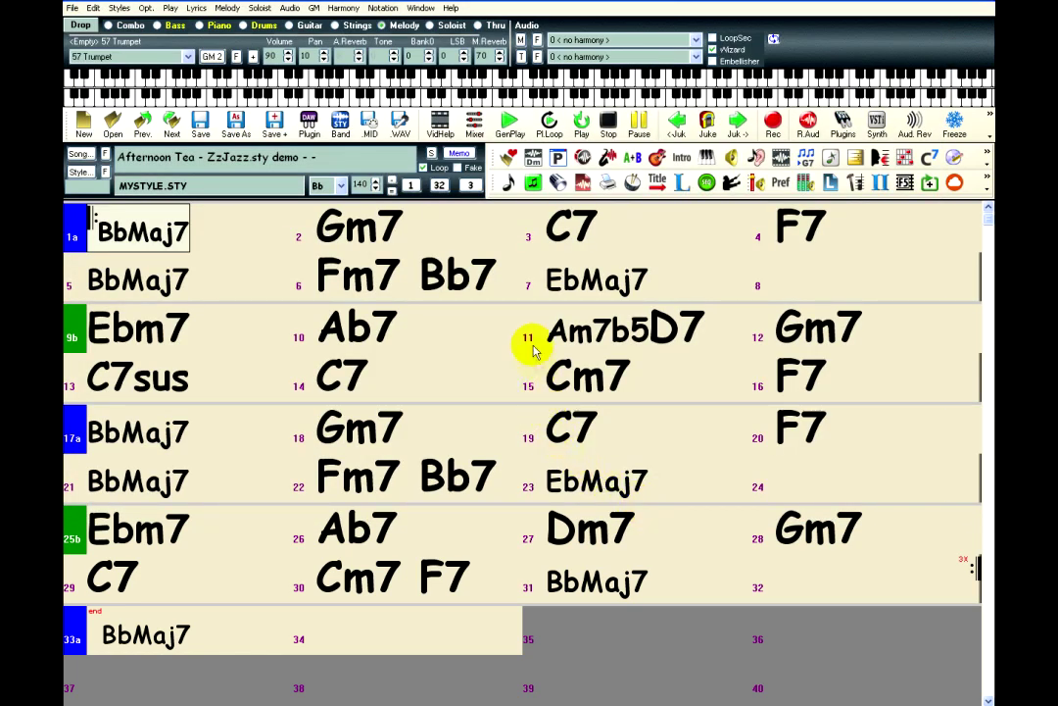
left_click(510, 128)
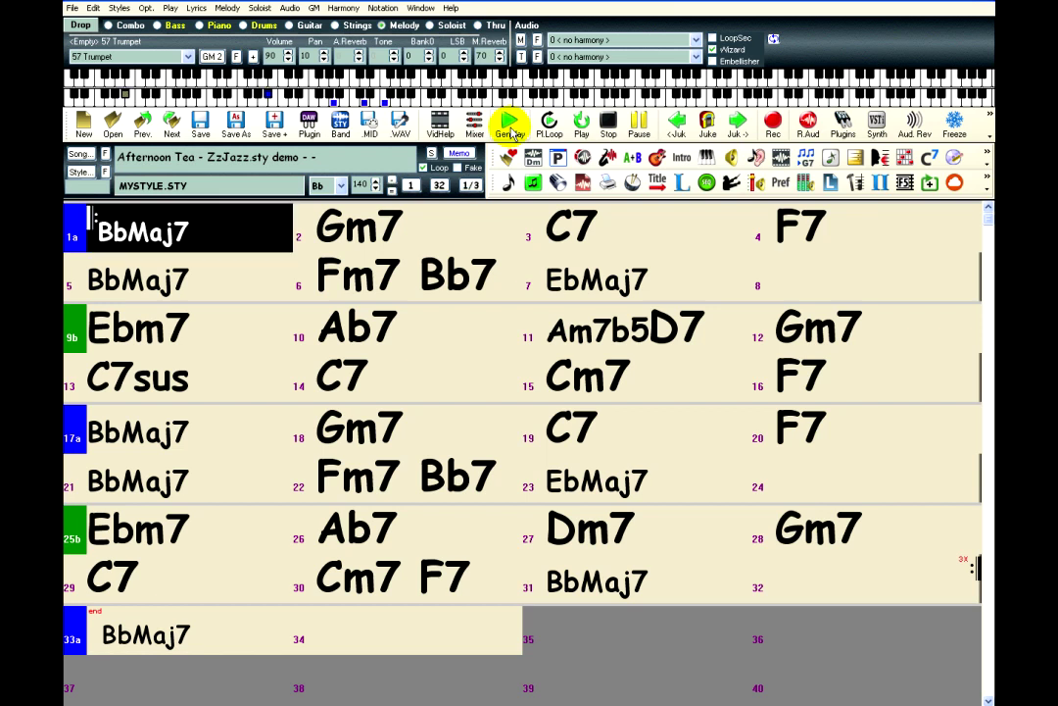